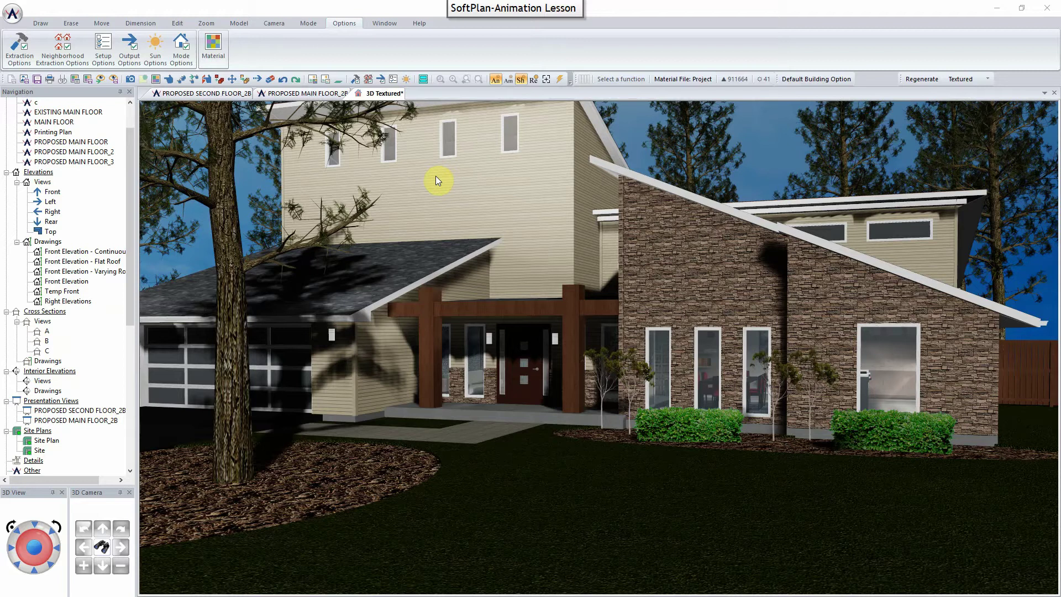
# Change the 3D render mode from textured to Shaded, giving a plain white sky
pyautogui.click(983, 79)
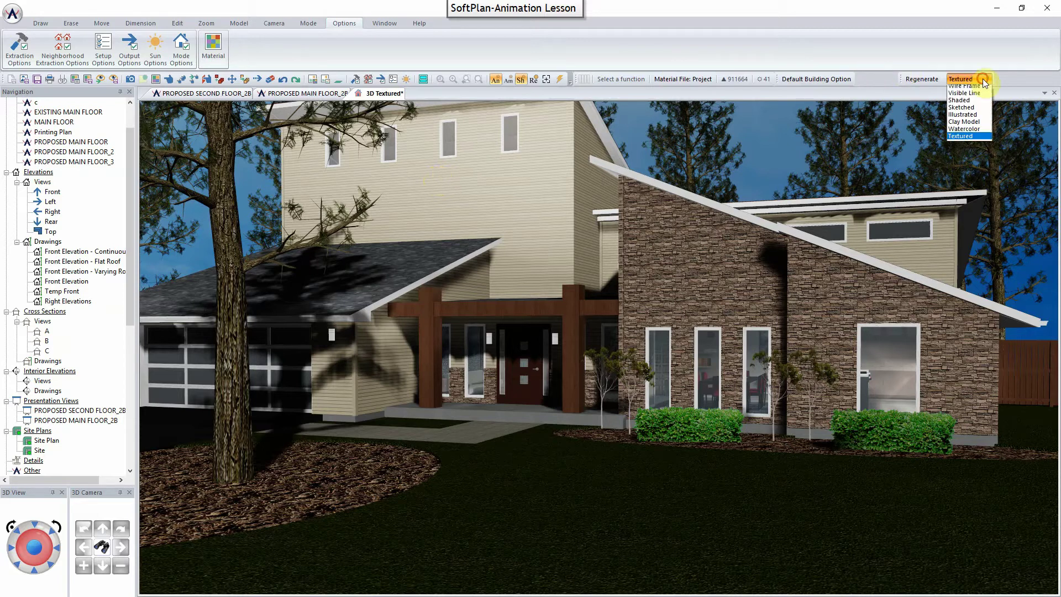
pyautogui.click(962, 104)
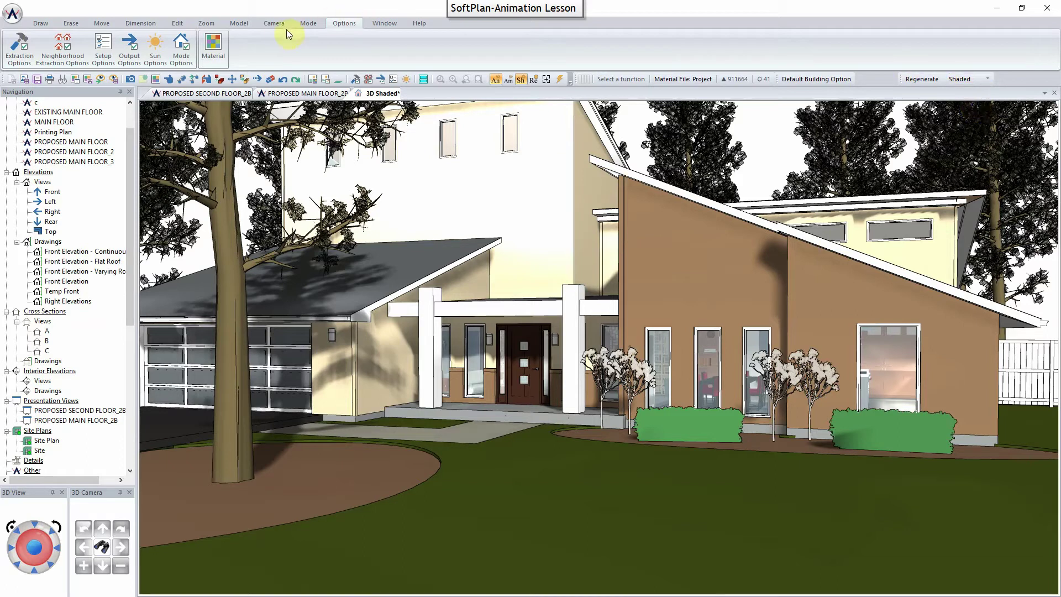
# Start a new walkthrough animation from the Camera tab and zoom in toward the front porch
pyautogui.click(273, 25)
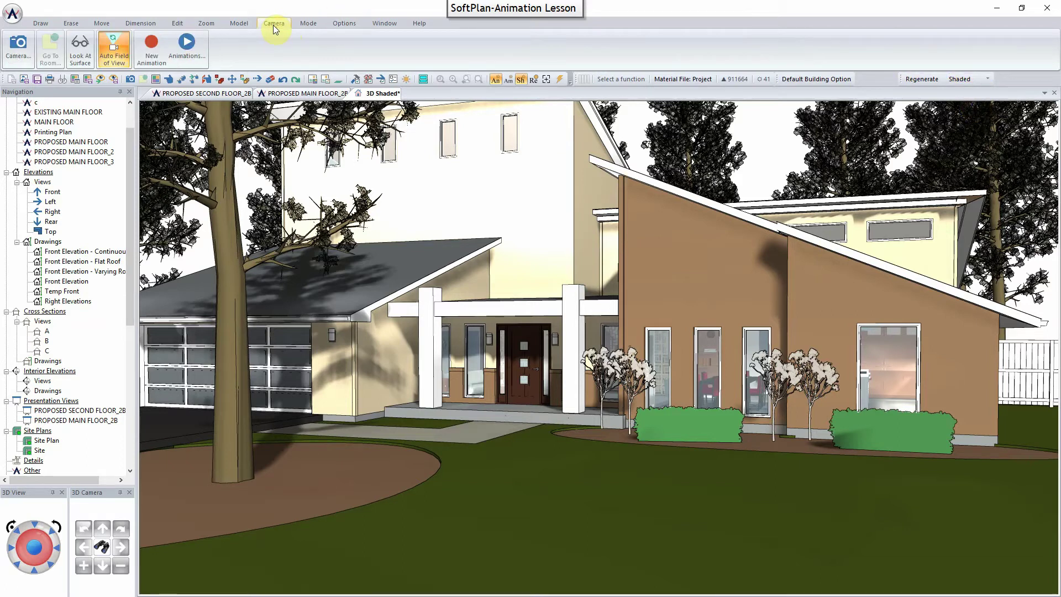
pyautogui.click(157, 61)
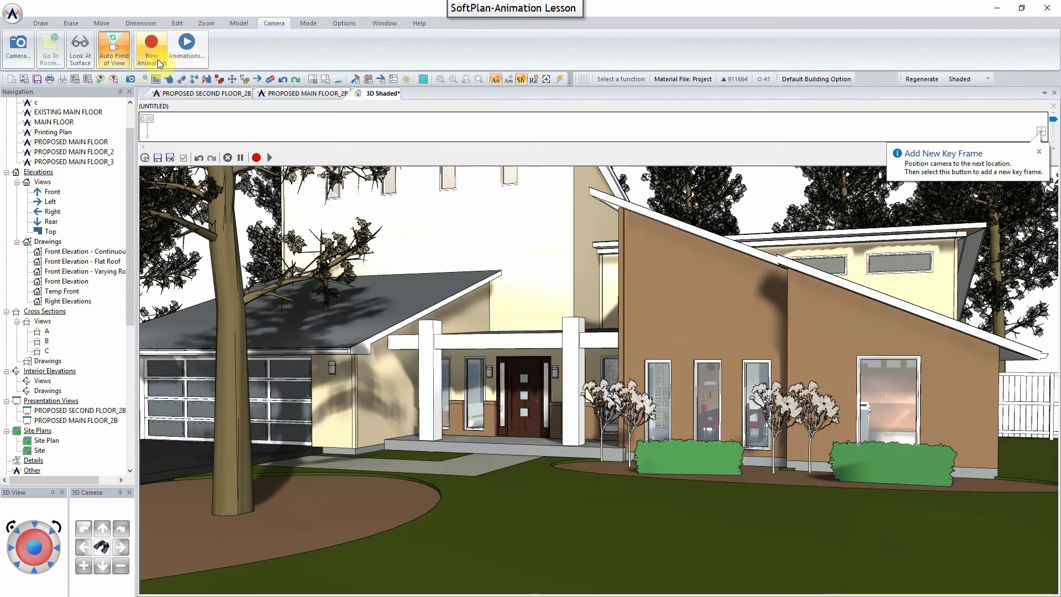
pyautogui.moveTo(147, 130)
pyautogui.mouseDown()
pyautogui.moveTo(758, 147)
pyautogui.moveTo(943, 125)
pyautogui.moveTo(147, 120)
pyautogui.mouseUp()
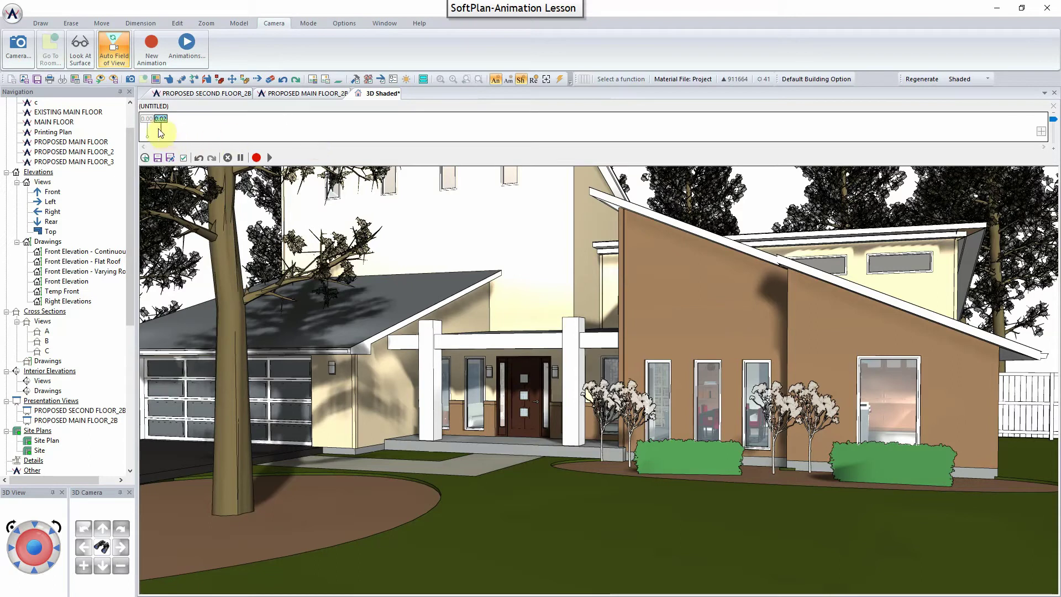
pyautogui.moveTo(147, 119)
pyautogui.scroll(3, 463, 442)
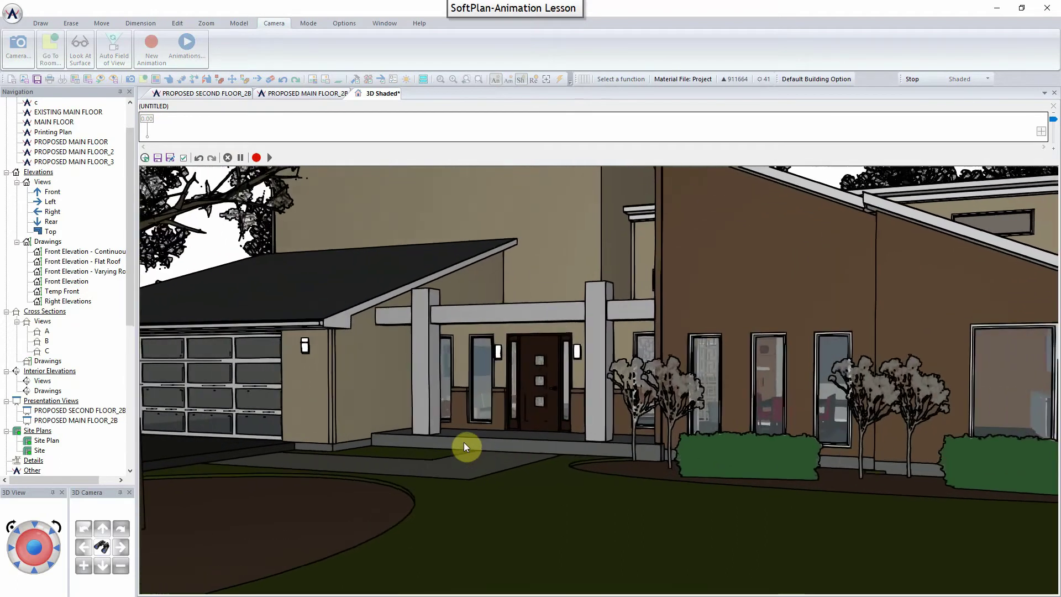
pyautogui.scroll(4, 463, 442)
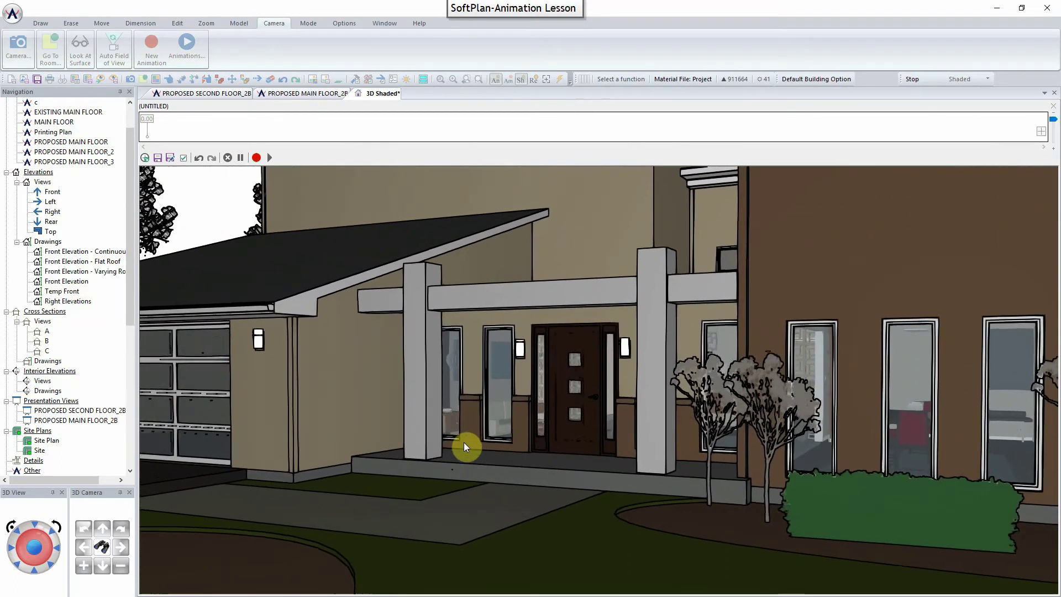
pyautogui.scroll(4, 463, 442)
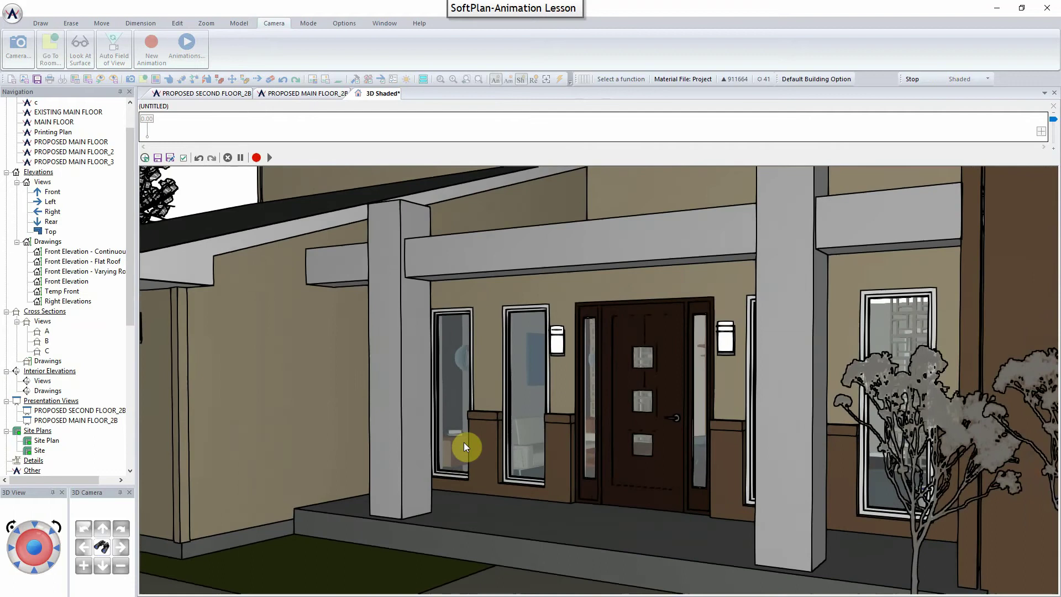
pyautogui.scroll(2, 463, 443)
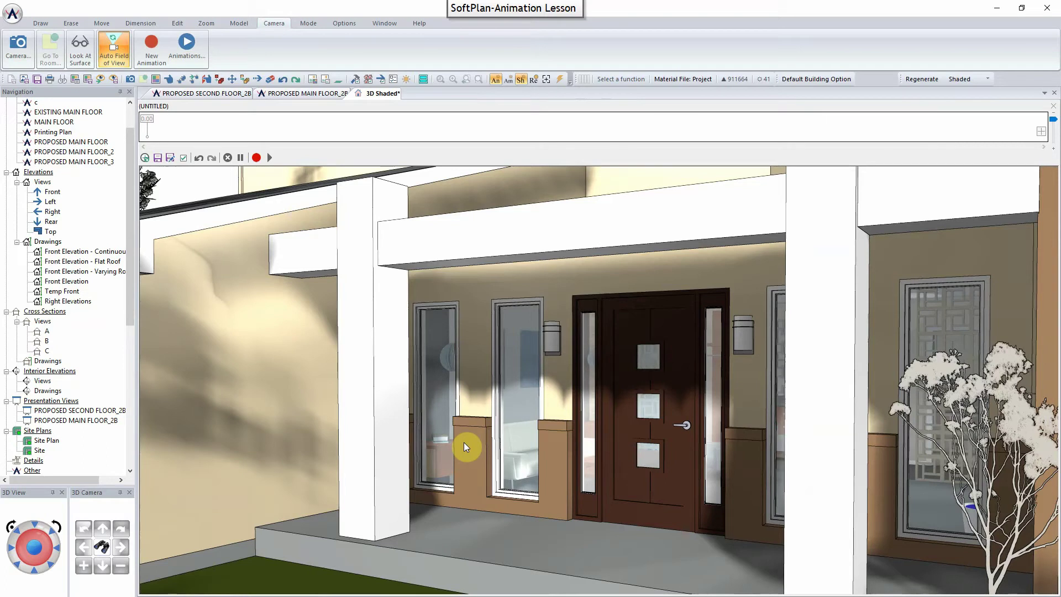
# Add the porch view as a key frame and drag its travel time to 3.01 seconds
pyautogui.click(1042, 133)
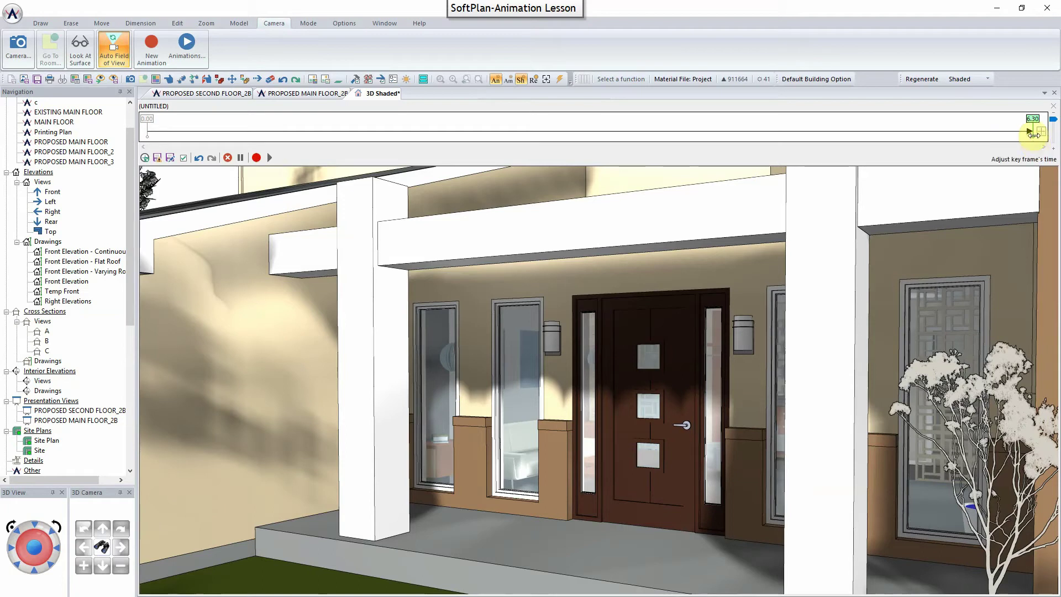
pyautogui.click(1033, 137)
pyautogui.moveTo(1033, 137); pyautogui.dragTo(570, 142)
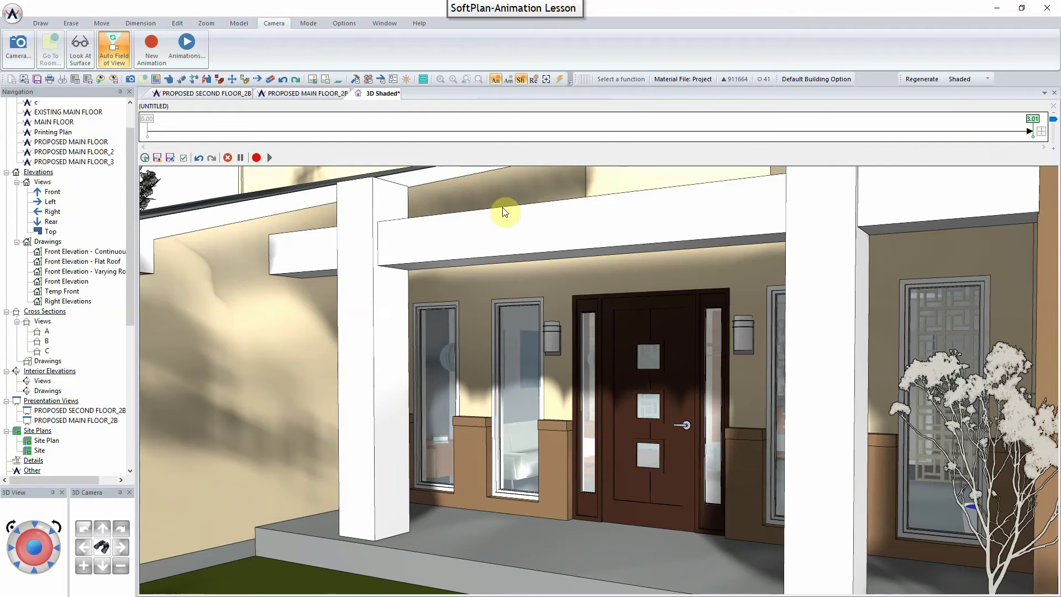
# Add foyer and kitchen key frames to reach 13.59 seconds, then select the 0.00 key frame
pyautogui.press('space')
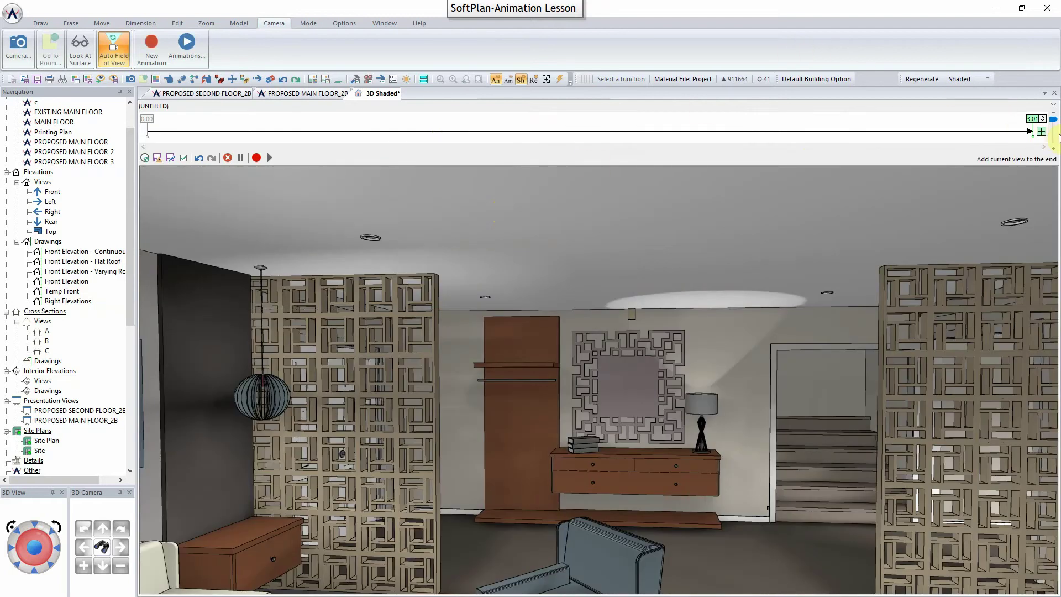
pyautogui.click(1041, 131)
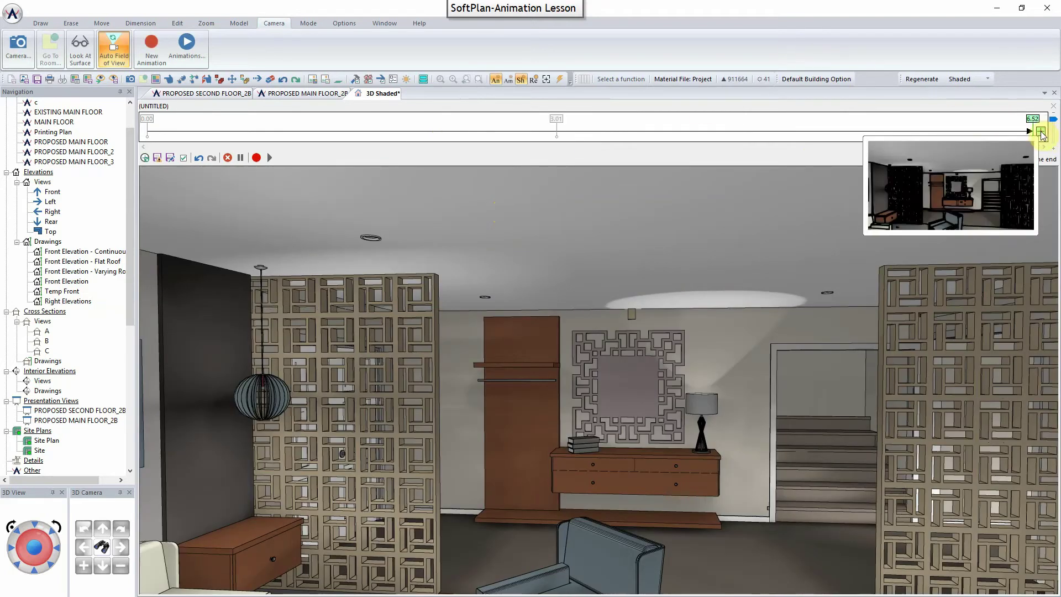
pyautogui.click(479, 192)
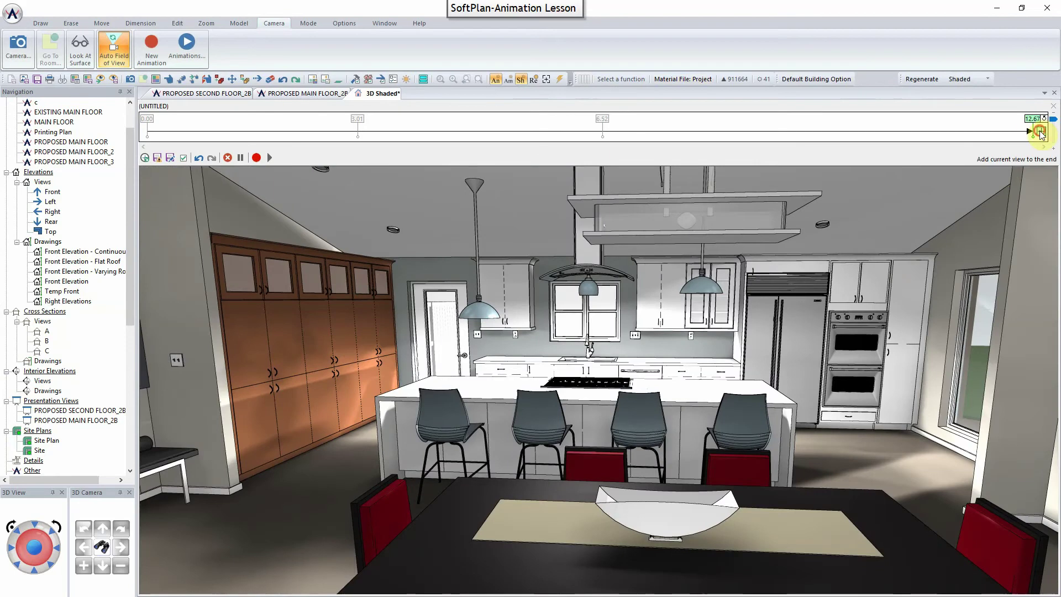
pyautogui.click(1041, 131)
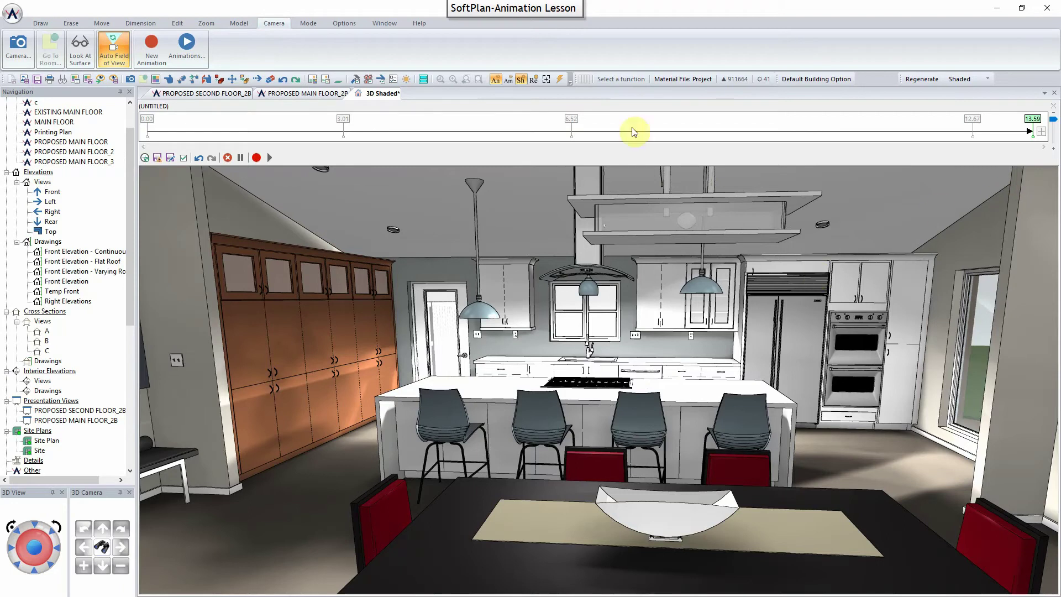
pyautogui.click(148, 135)
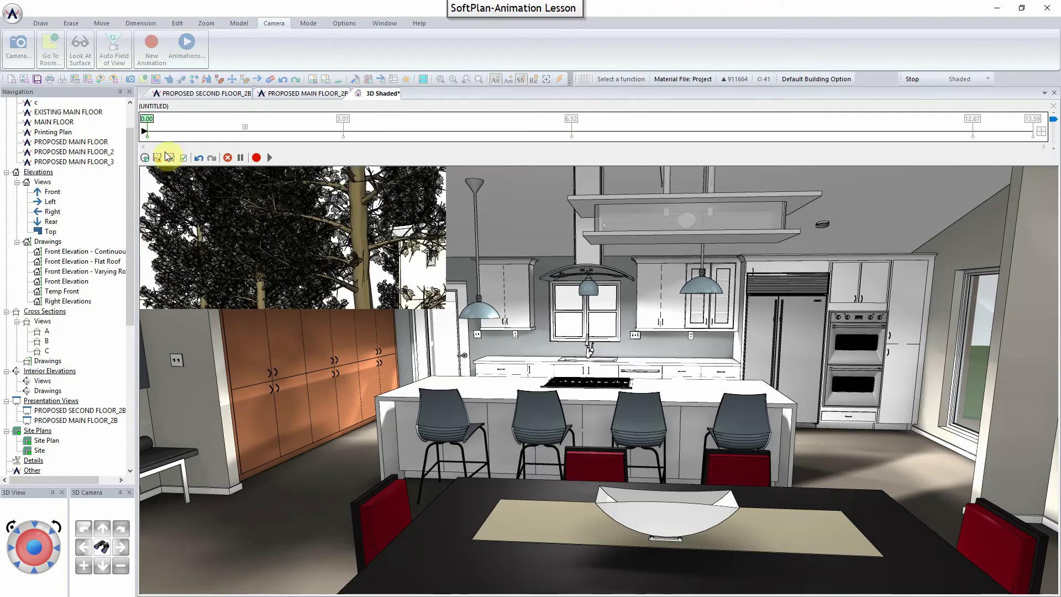
pyautogui.click(270, 158)
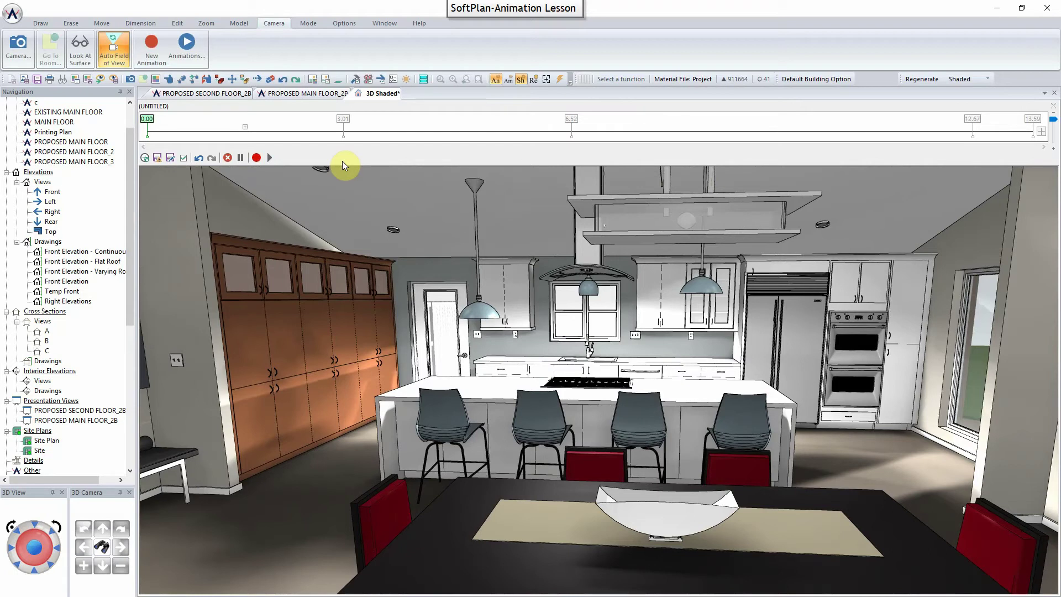
# Switch the view to full-texture rendering and delete the stray 12.34 key frame
pyautogui.click(987, 81)
pyautogui.click(968, 139)
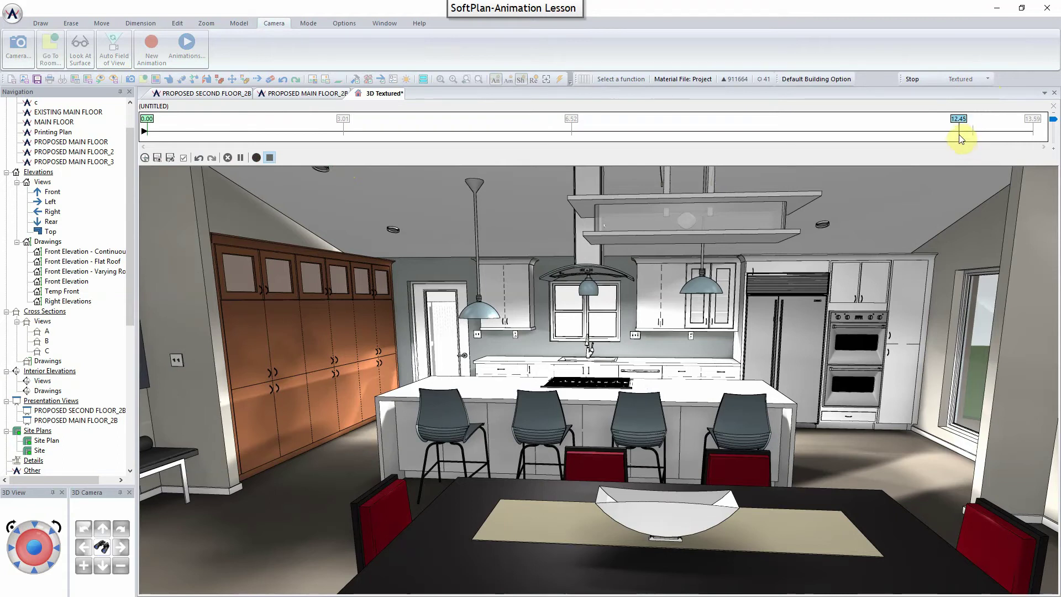
pyautogui.click(952, 135)
pyautogui.press('Delete')
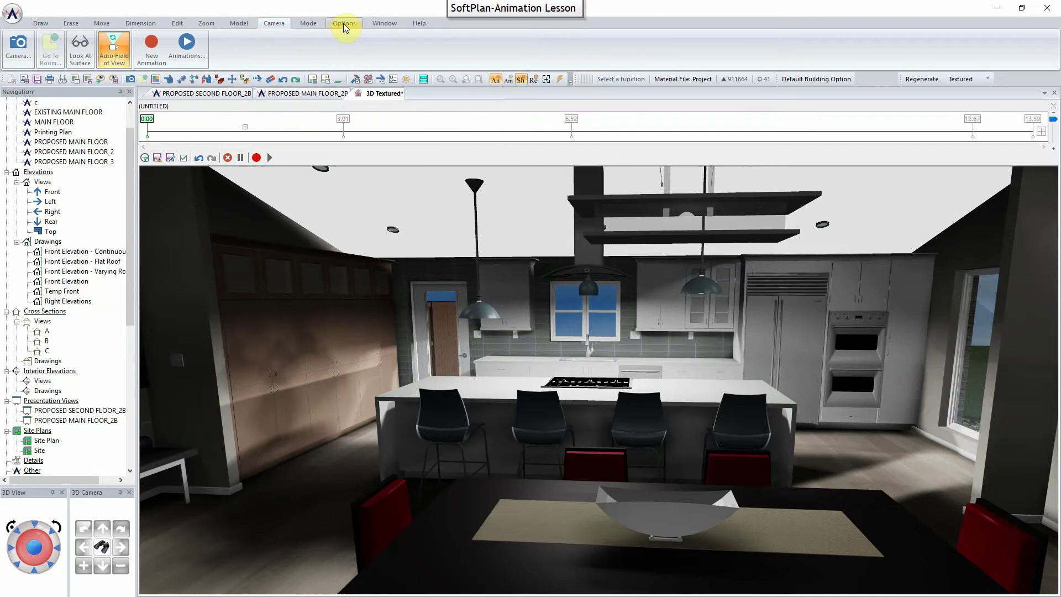
# Preview the path, drag the last kitchen key frame earlier, and replay from the 6.55 key
pyautogui.click(269, 158)
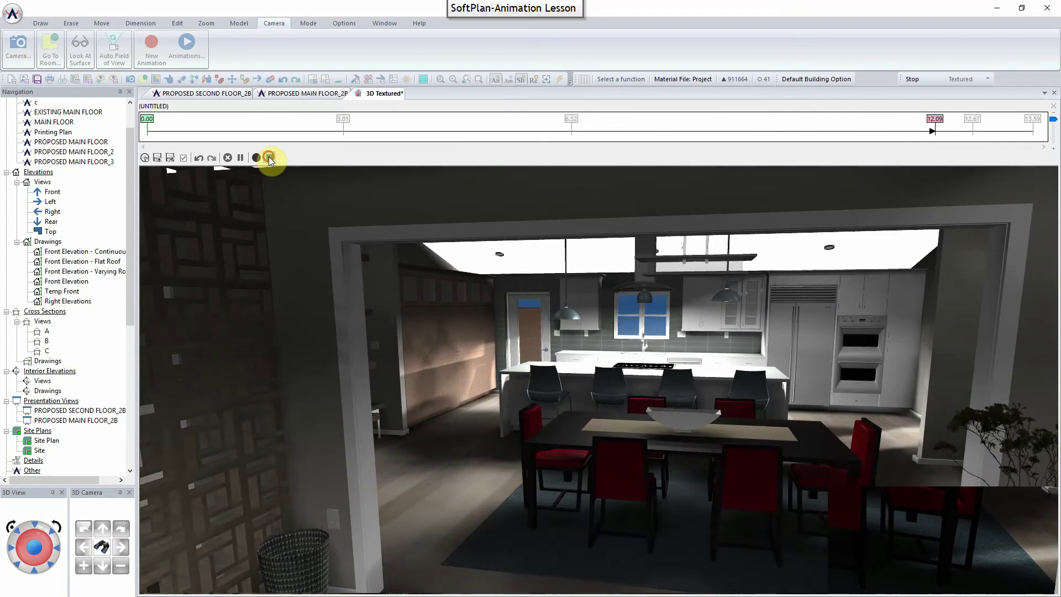
pyautogui.click(270, 158)
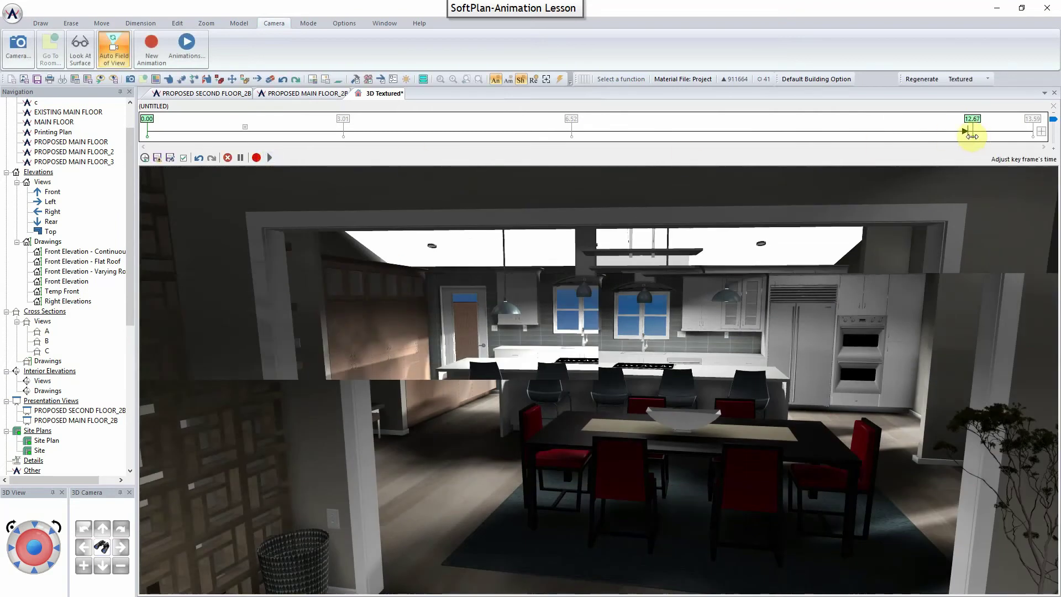
pyautogui.moveTo(968, 135); pyautogui.dragTo(834, 142)
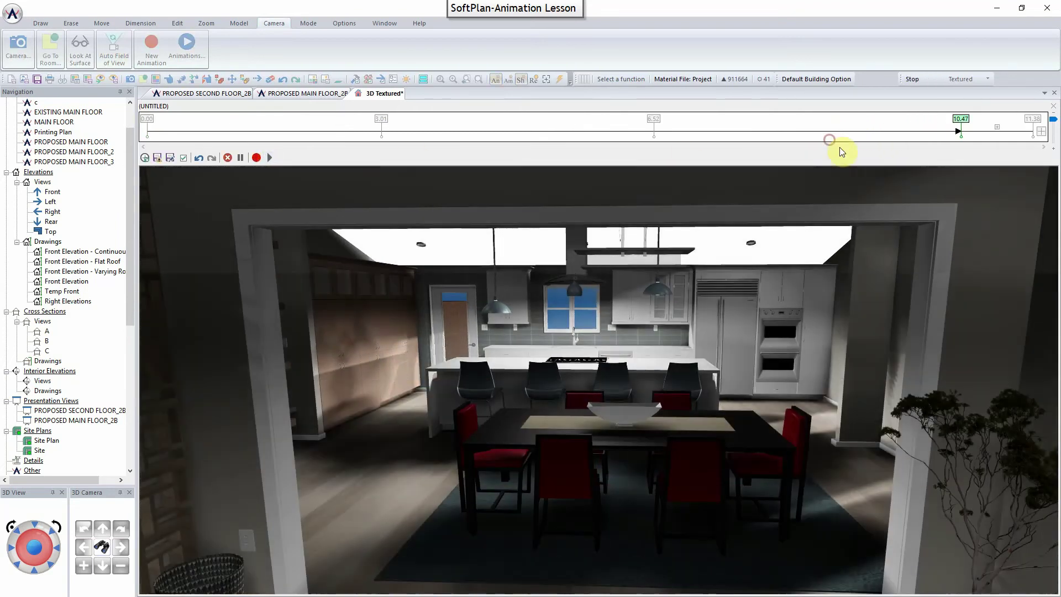
pyautogui.click(657, 134)
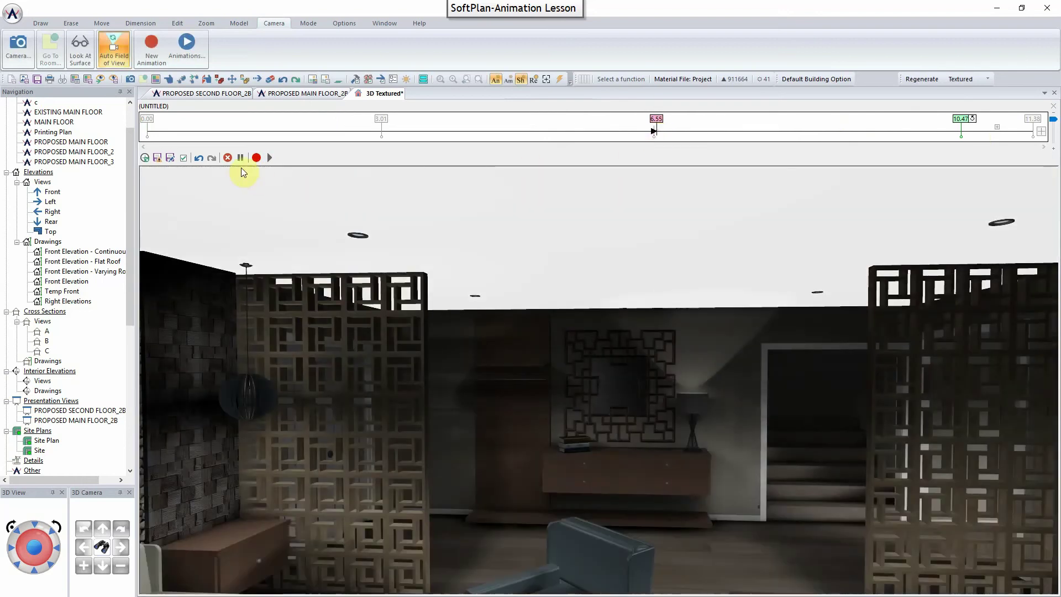
pyautogui.click(268, 157)
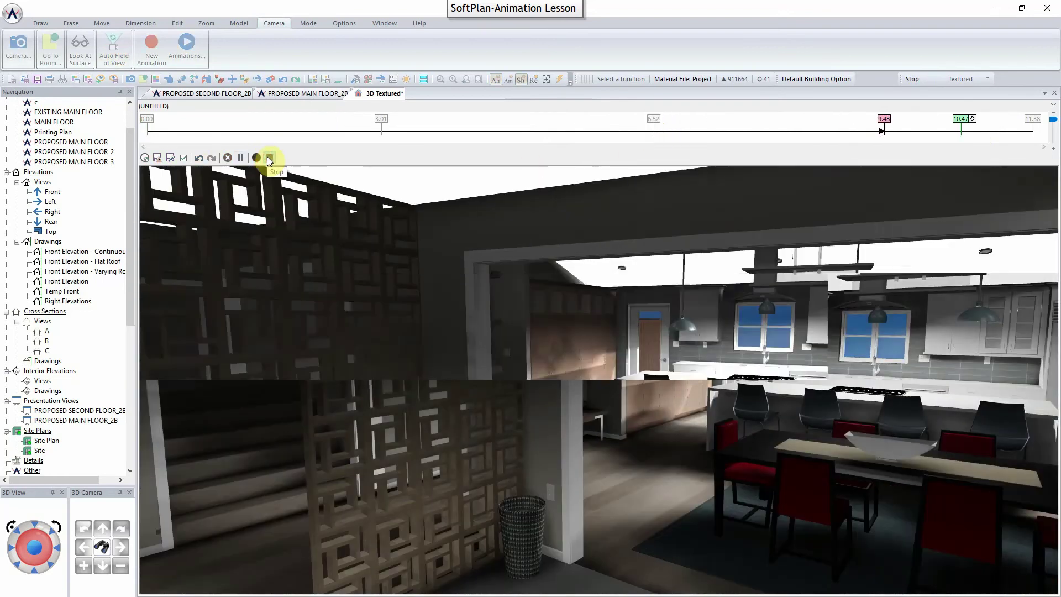
pyautogui.click(268, 158)
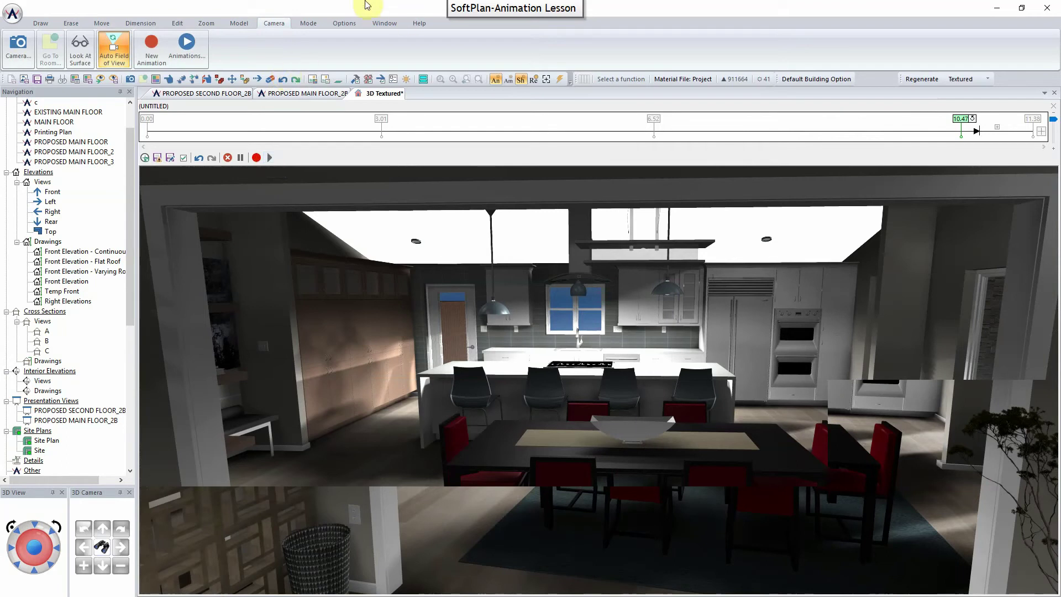
# Save the animation path as the .sva file 'Lesson'
pyautogui.click(158, 158)
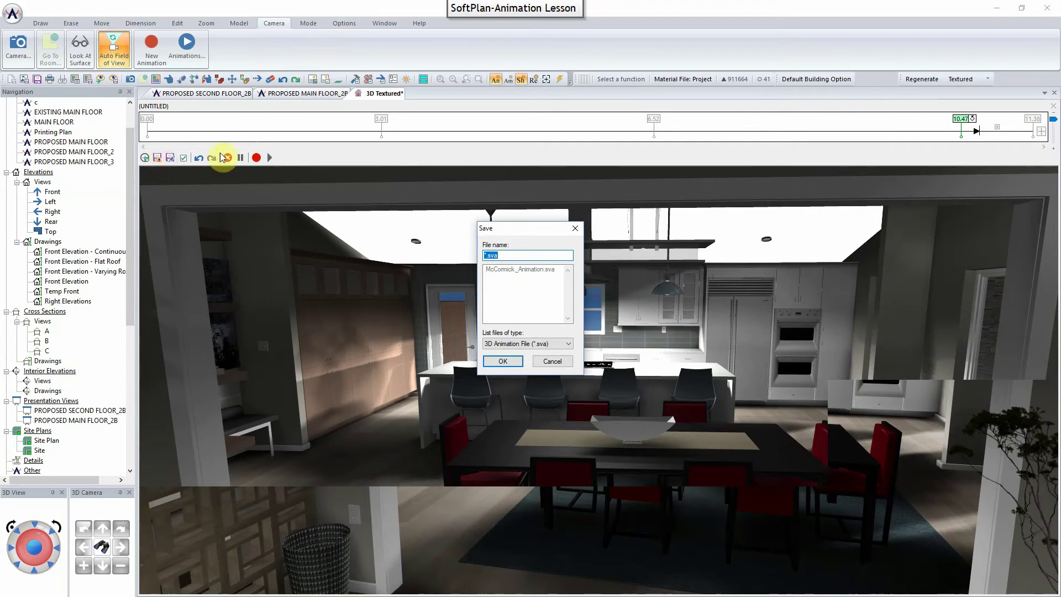
pyautogui.write('Lesson')
pyautogui.click(508, 362)
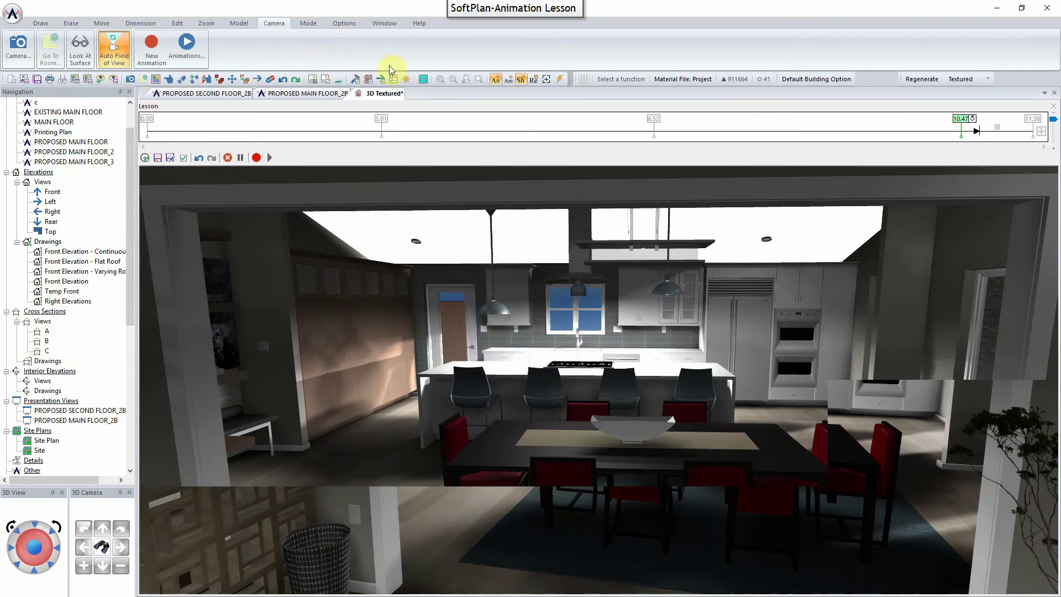
pyautogui.click(339, 24)
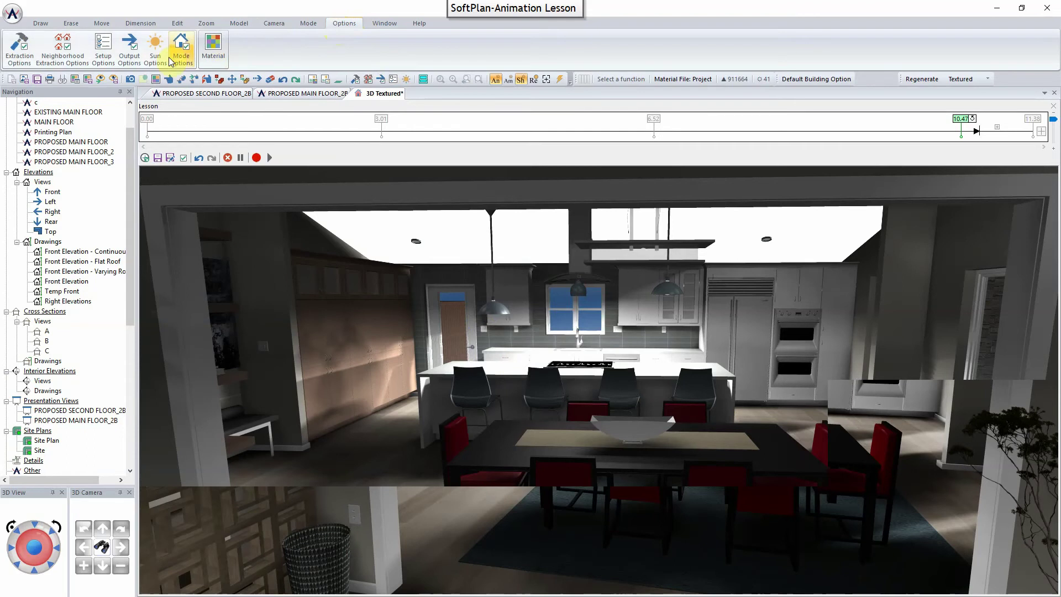
# Enable Output to File at 864 * 486 image size and select the Frames/Second value
pyautogui.click(128, 55)
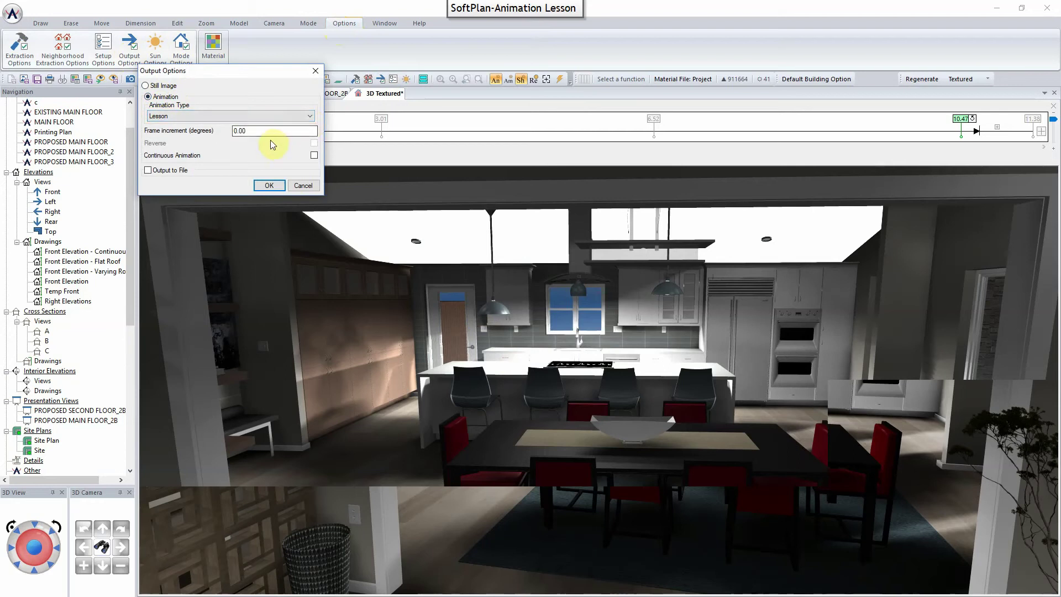
pyautogui.click(163, 171)
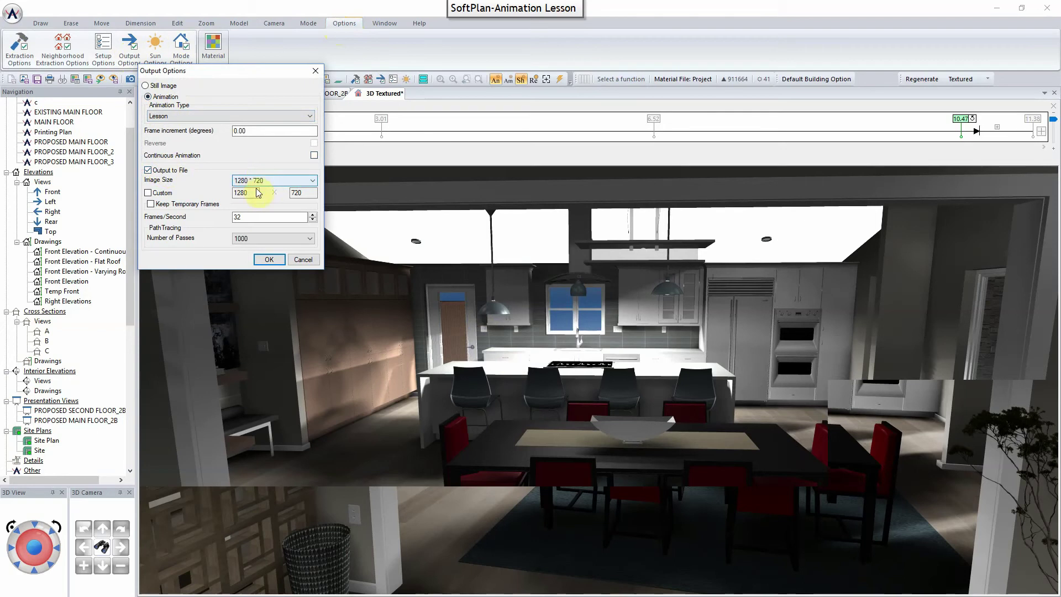
pyautogui.click(313, 181)
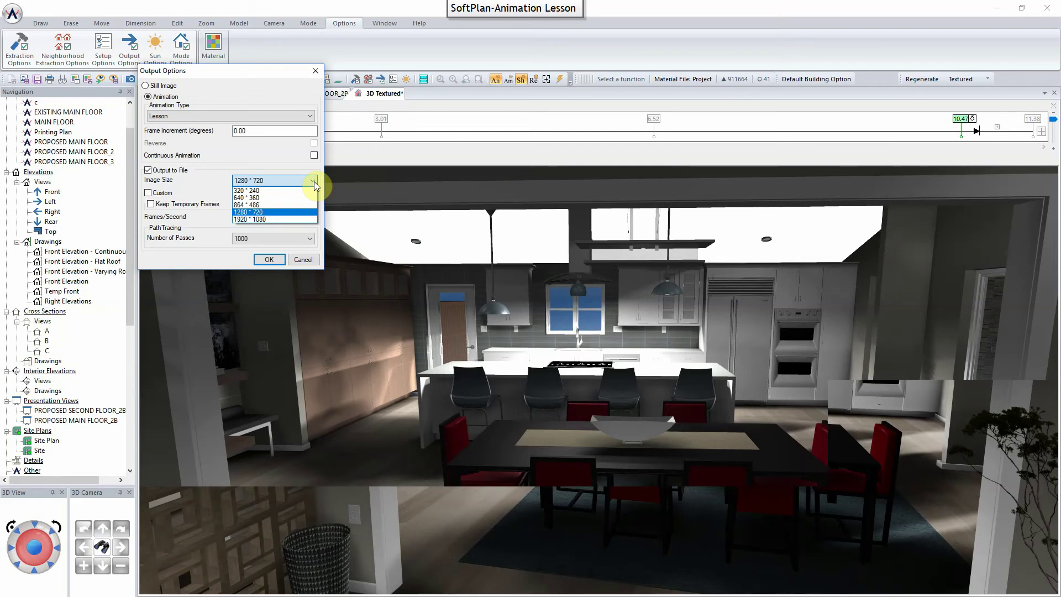
pyautogui.click(291, 204)
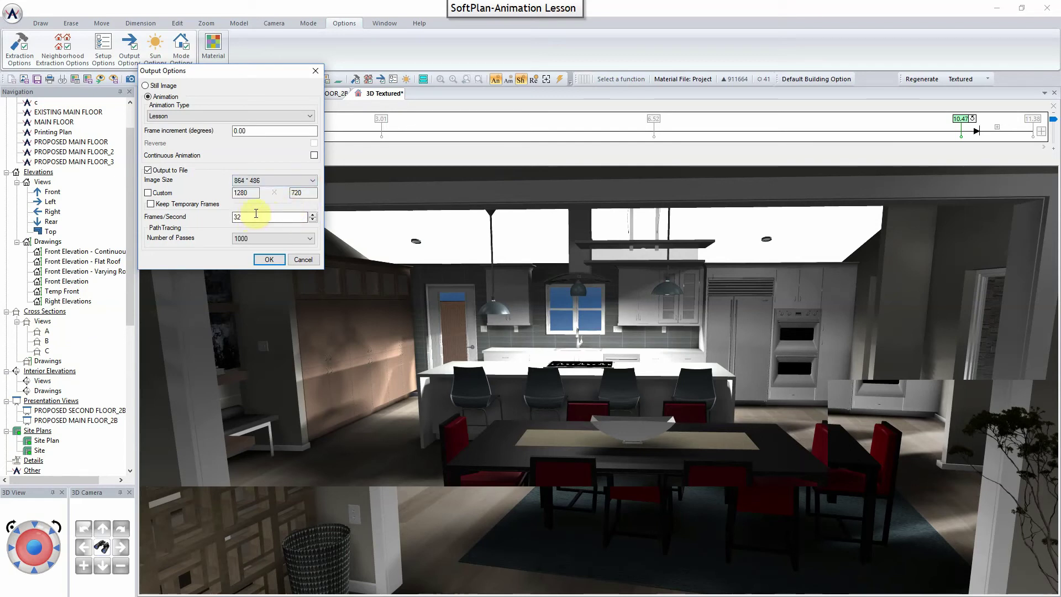
pyautogui.doubleClick(255, 218)
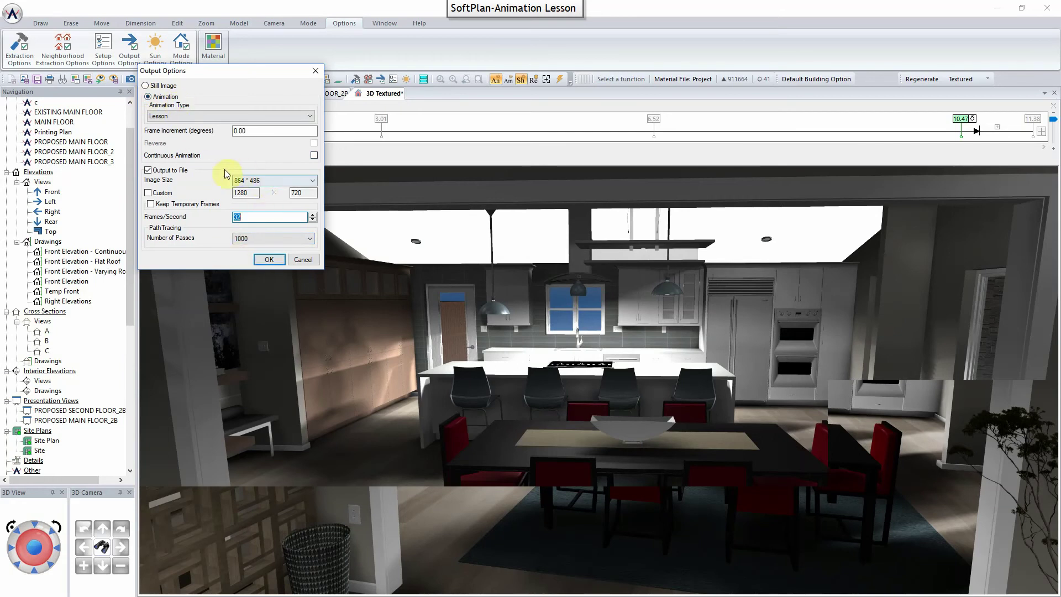
# Accept the output settings and enter Lesson_1 as the WMV video file name
pyautogui.click(269, 260)
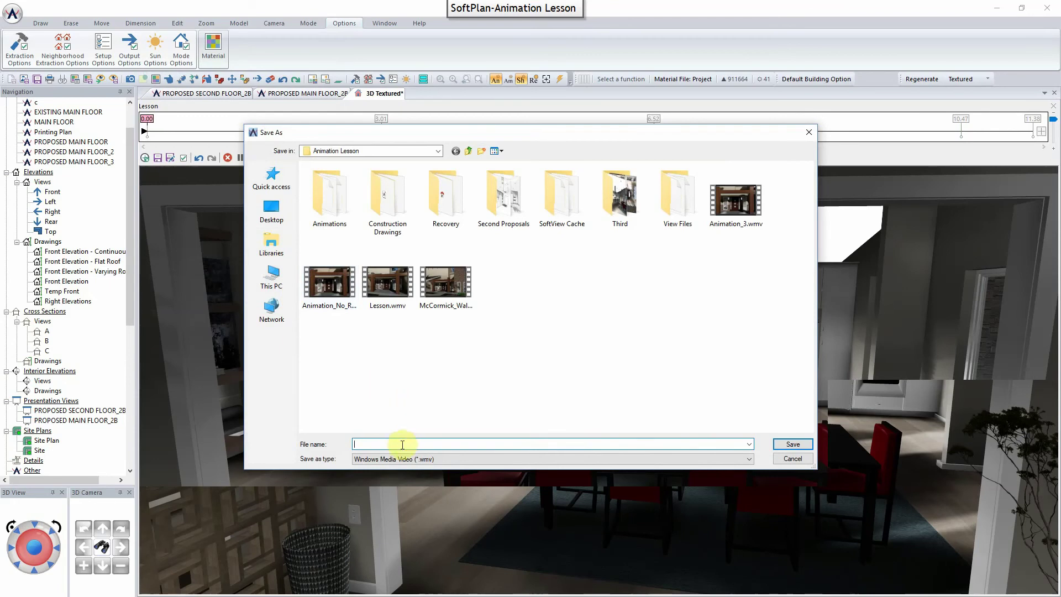
pyautogui.write('Lesson')
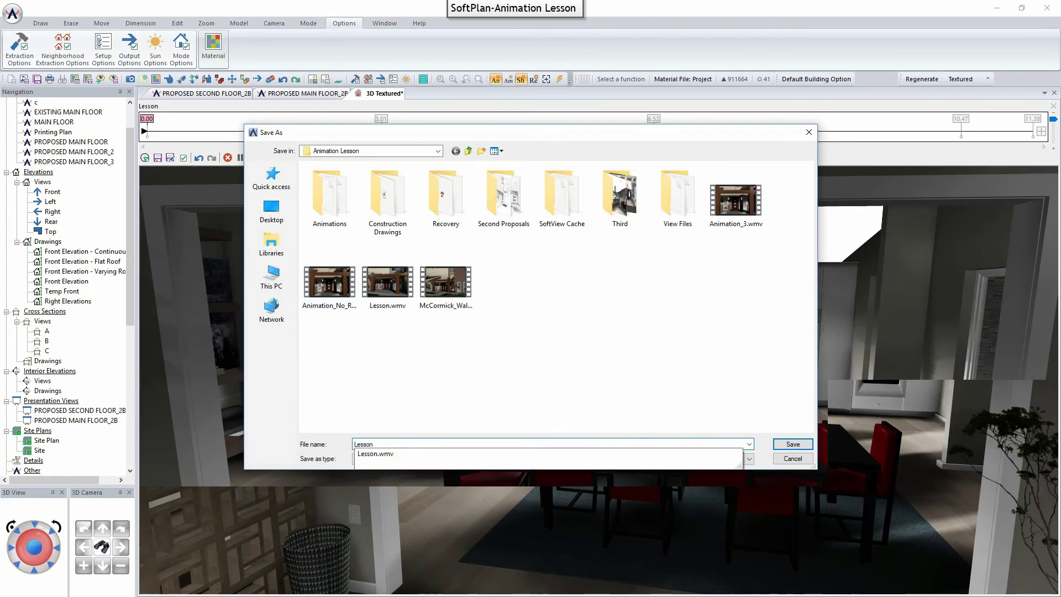
pyautogui.write('_1')
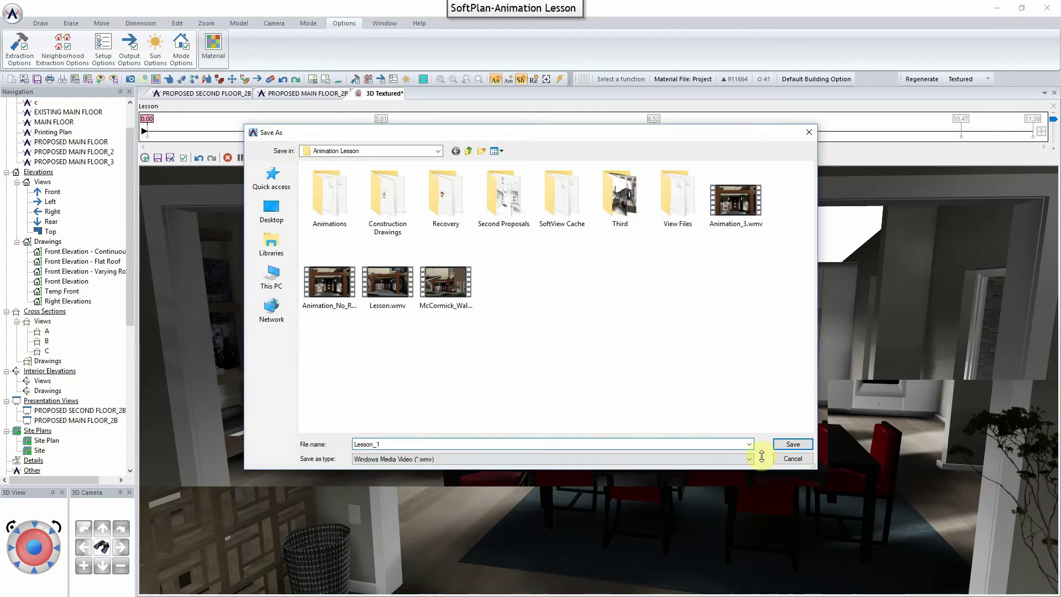
# Save the Lesson_1 video and begin rendering its 364 animation frames
pyautogui.click(793, 445)
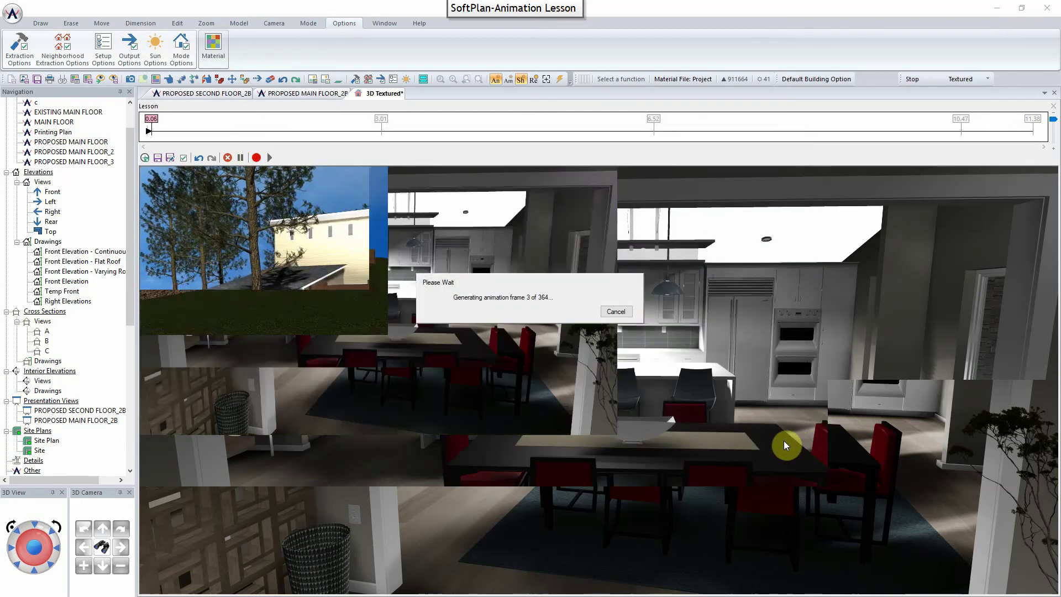